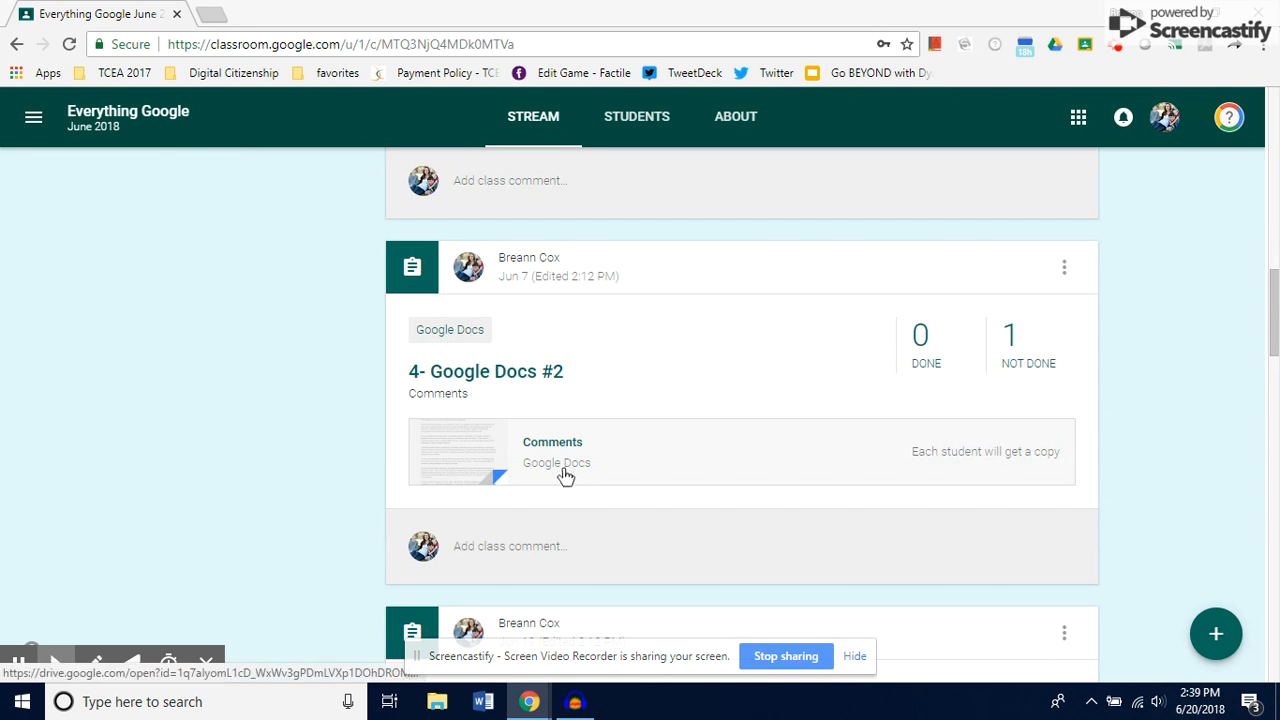
Open the Comments document attached to the 4- Google Docs #2 assignment in the class stream.
{"action": "scroll", "coordinate": [563, 475], "scroll_direction": "down", "scroll_amount": 1}
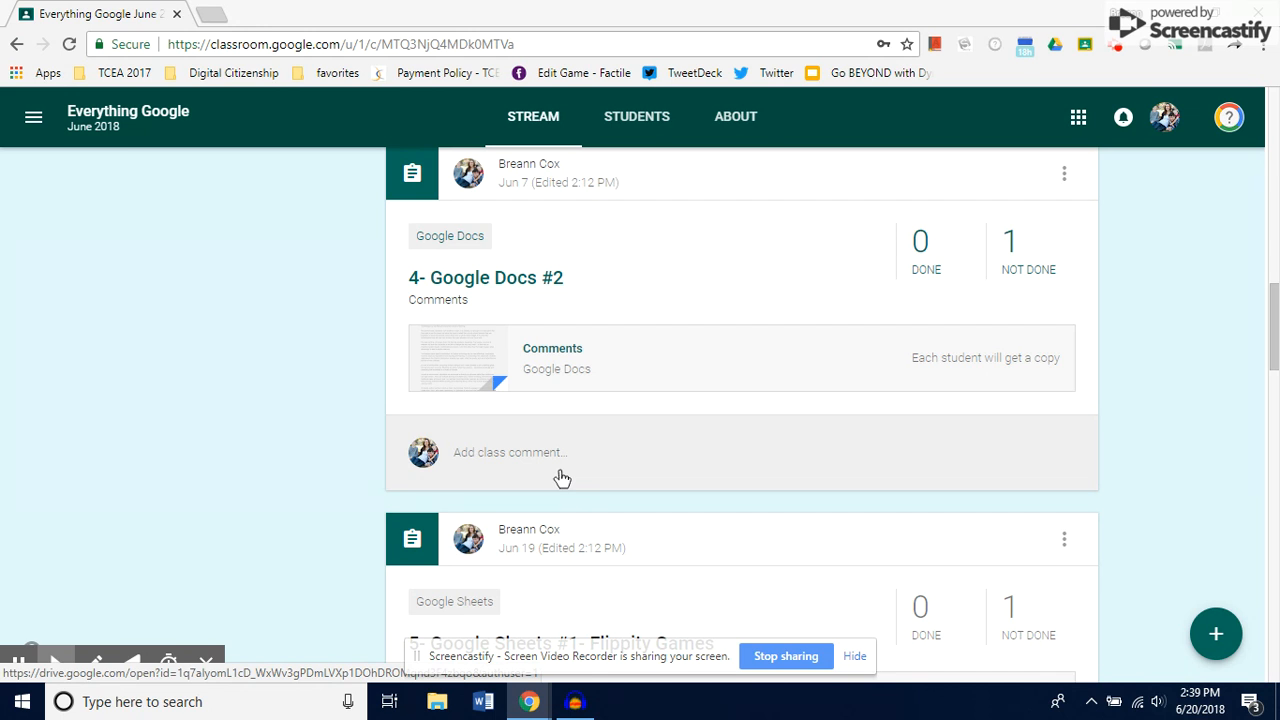
{"action": "left_click", "coordinate": [558, 358]}
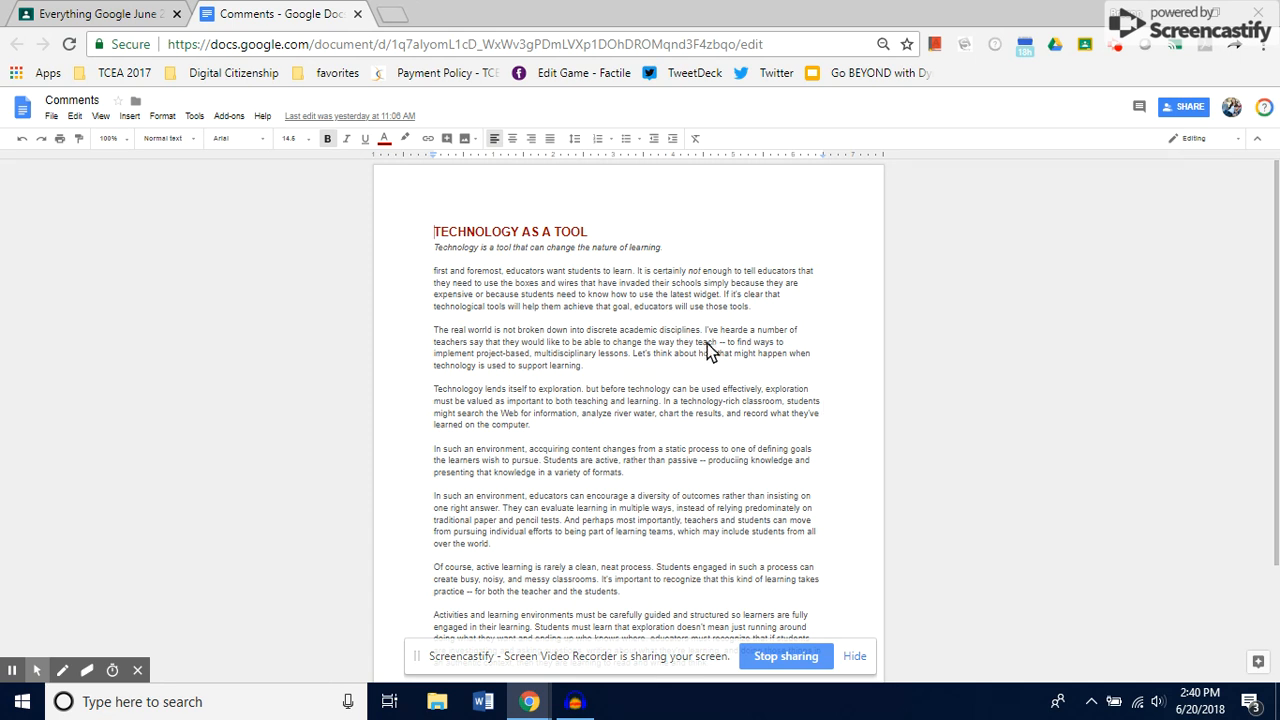
{"action": "scroll", "coordinate": [660, 537], "scroll_direction": "down", "scroll_amount": 2}
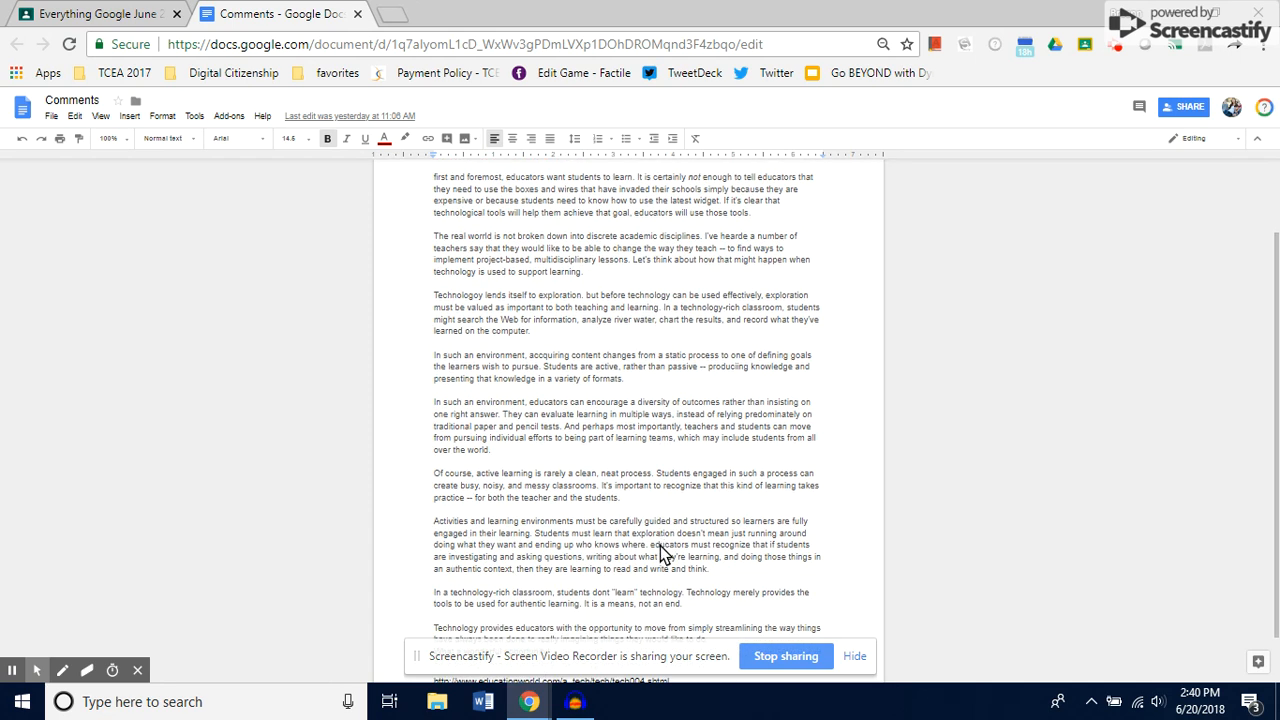
{"action": "scroll", "coordinate": [660, 545], "scroll_direction": "up", "scroll_amount": 2}
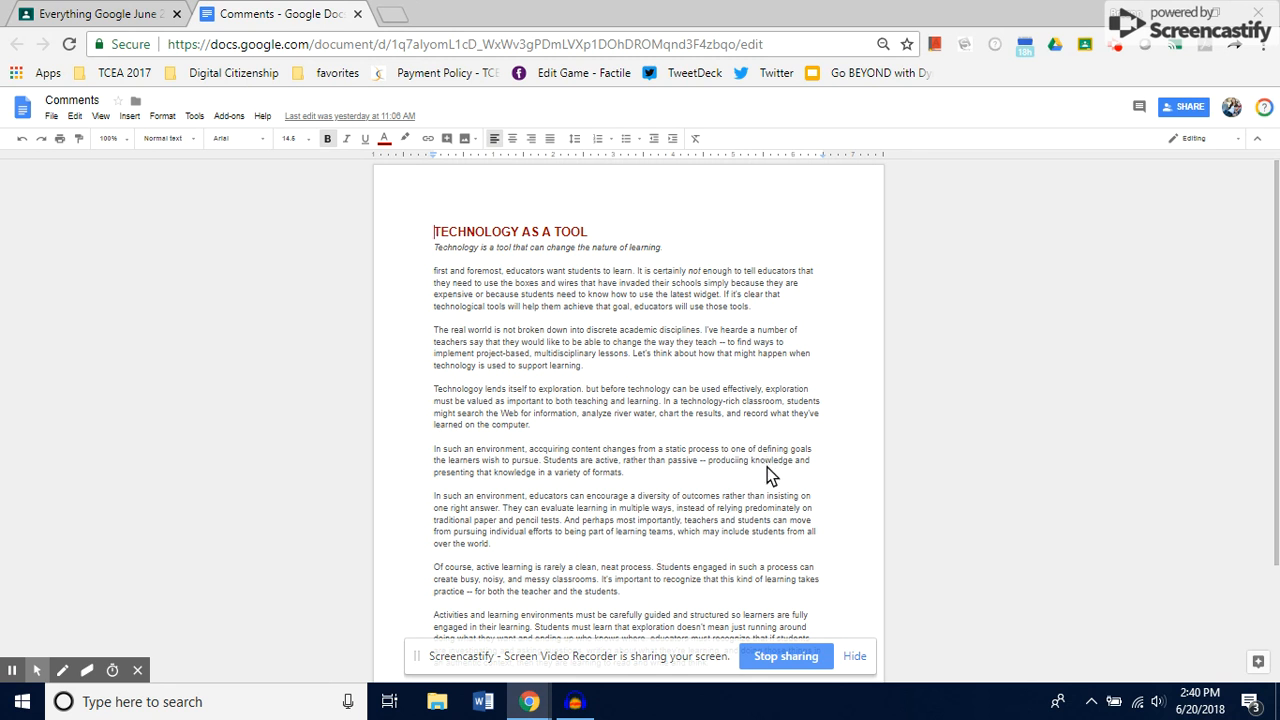
Select the misspelled word "hearde" and start a comment on it reading "Spelling Error" with a new line.
{"action": "left_click", "coordinate": [722, 331]}
{"action": "left_click_drag", "start_coordinate": [724, 330], "coordinate": [747, 331]}
{"action": "left_click", "coordinate": [884, 337]}
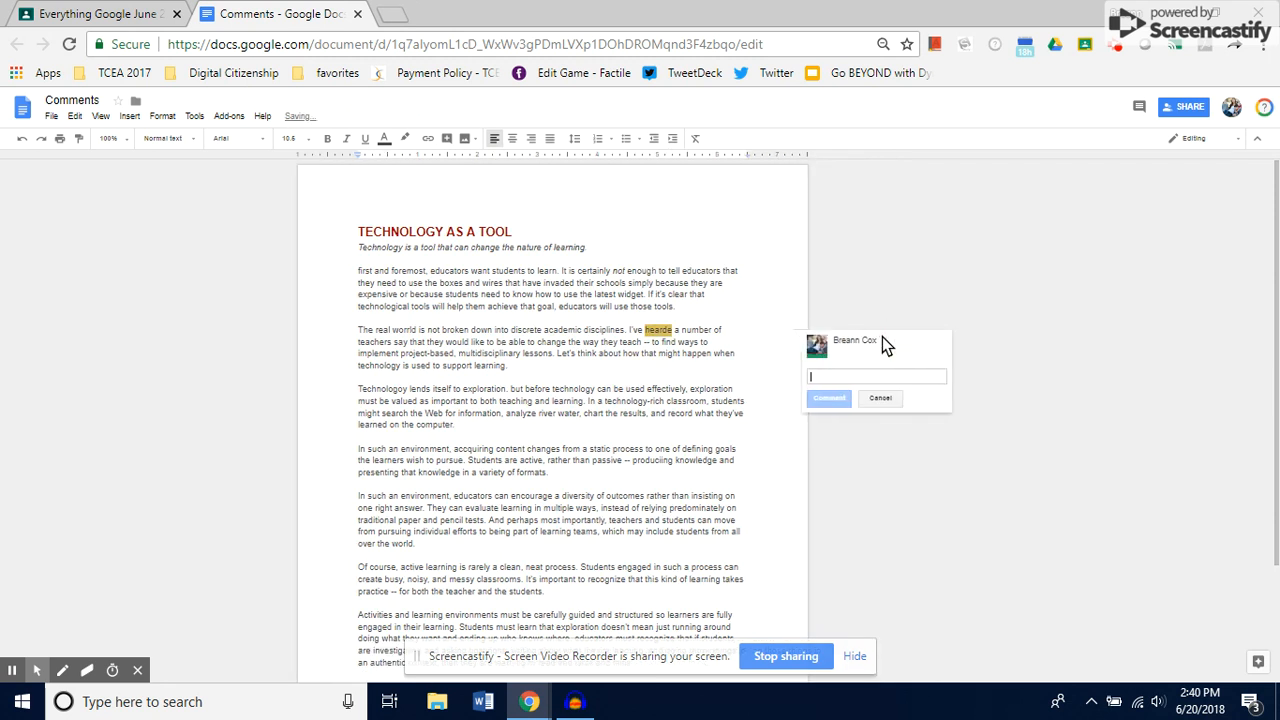
{"action": "type", "text": "Spelling"}
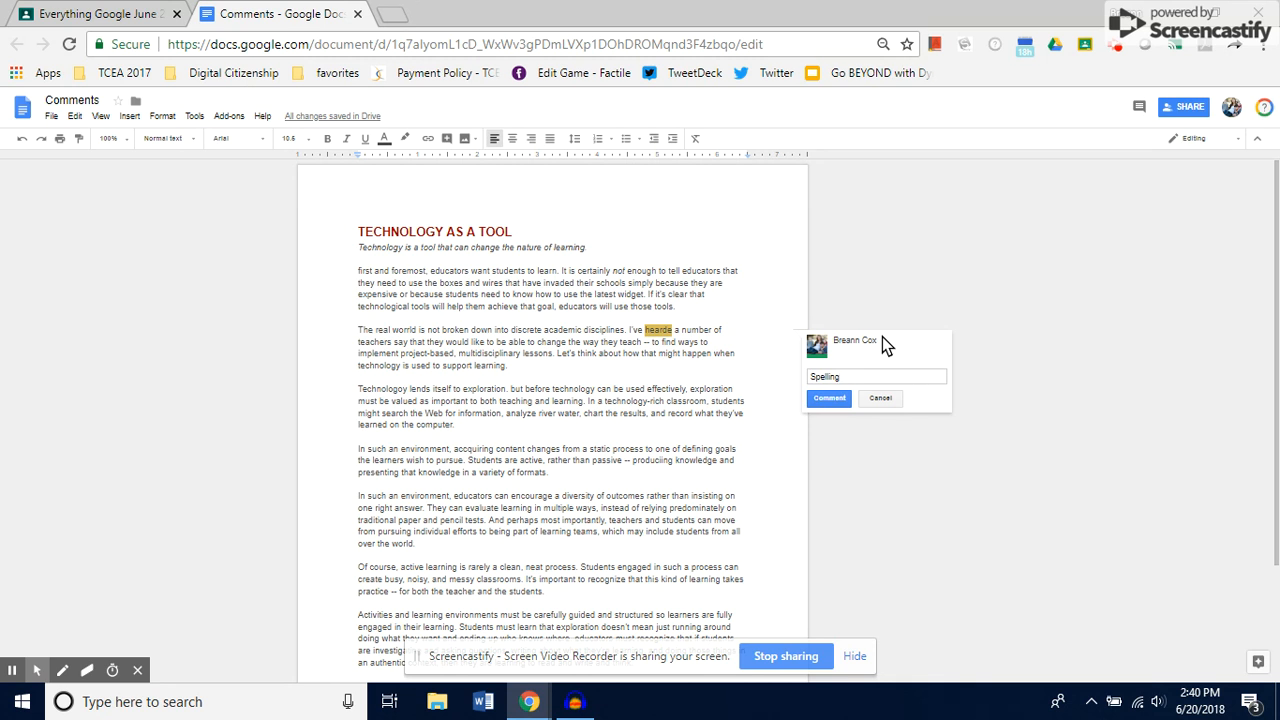
{"action": "type", "text": " Error"}
{"action": "key", "text": "Return"}
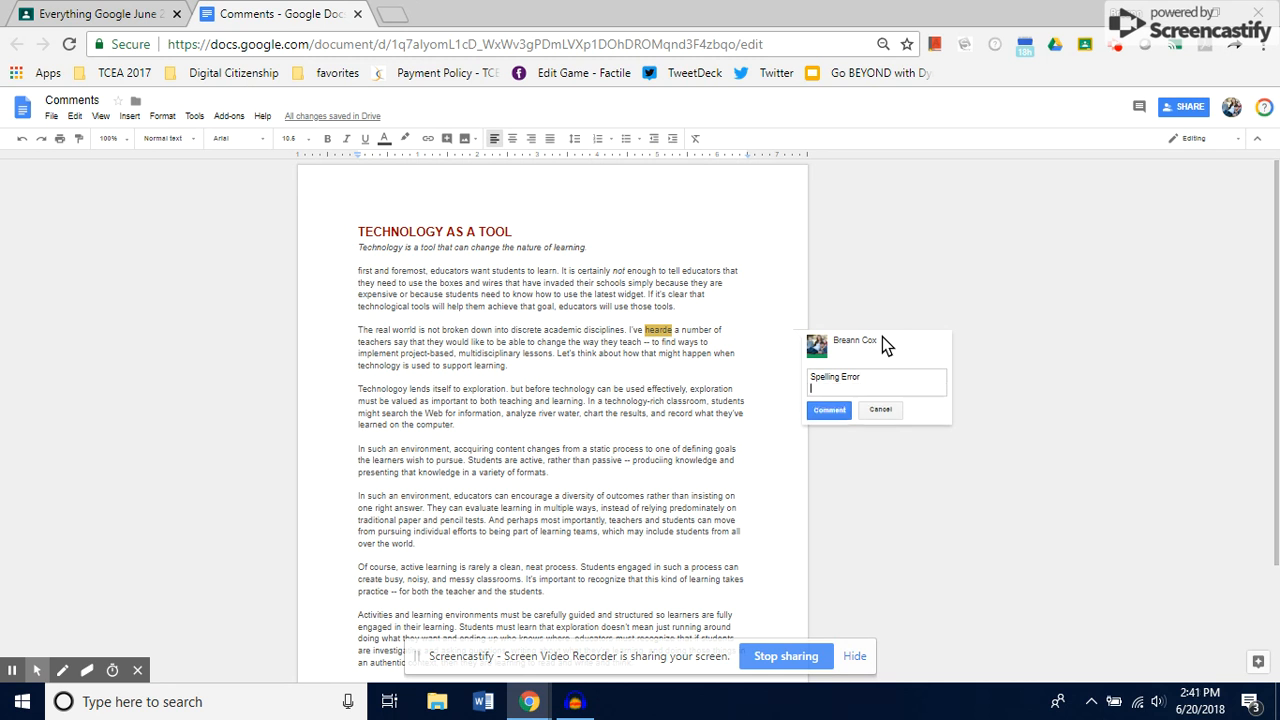
Mention a collaborator by e-mail address in the comment and post it.
{"action": "type", "text": "+"}
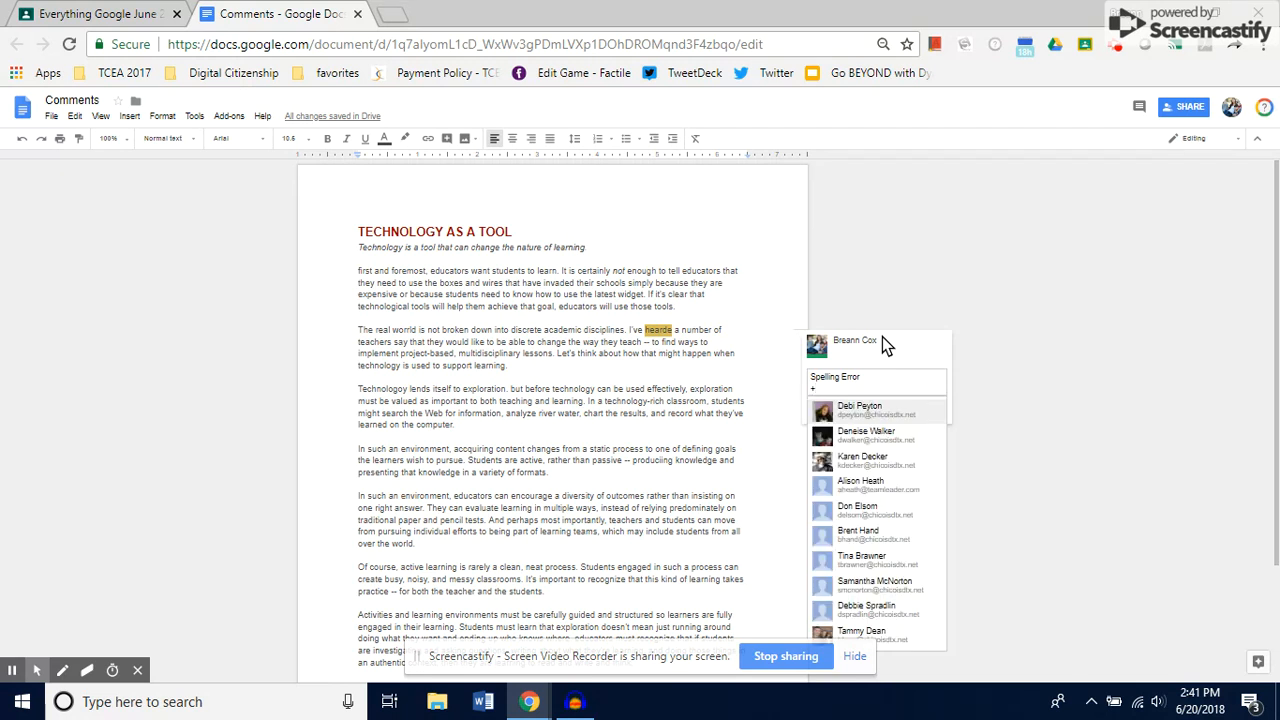
{"action": "type", "text": "bc"}
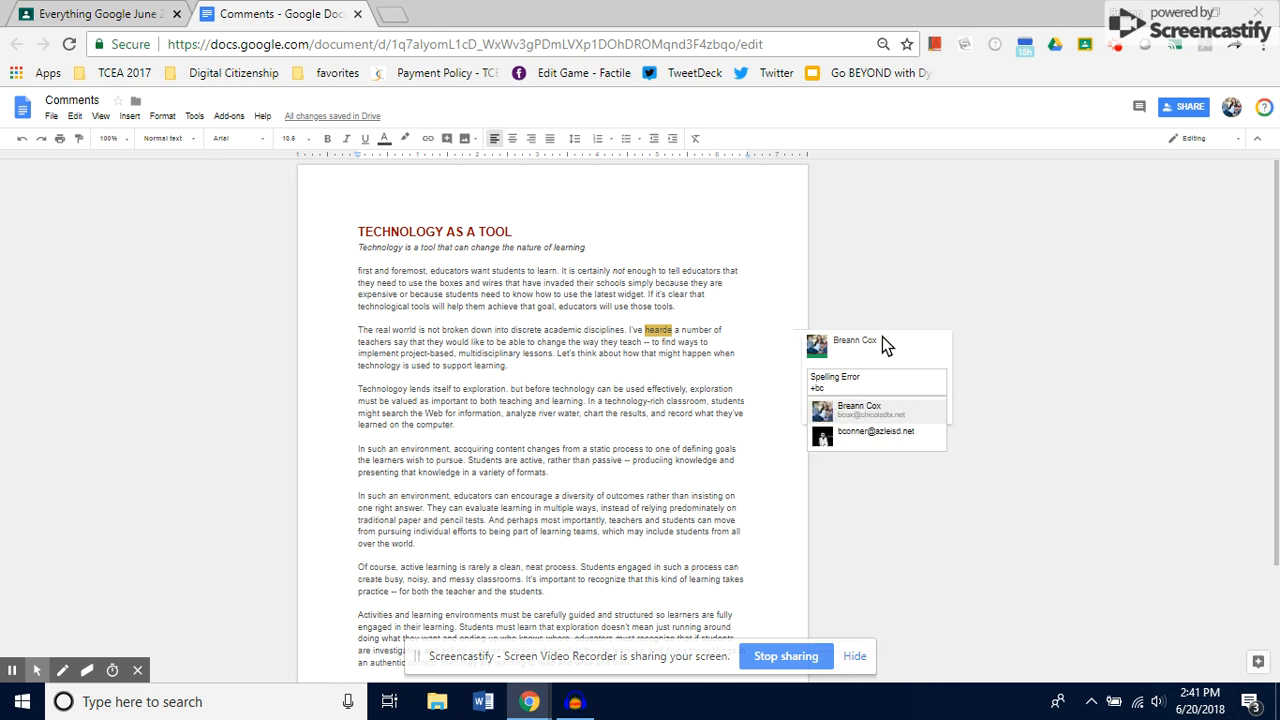
{"action": "left_click", "coordinate": [860, 410]}
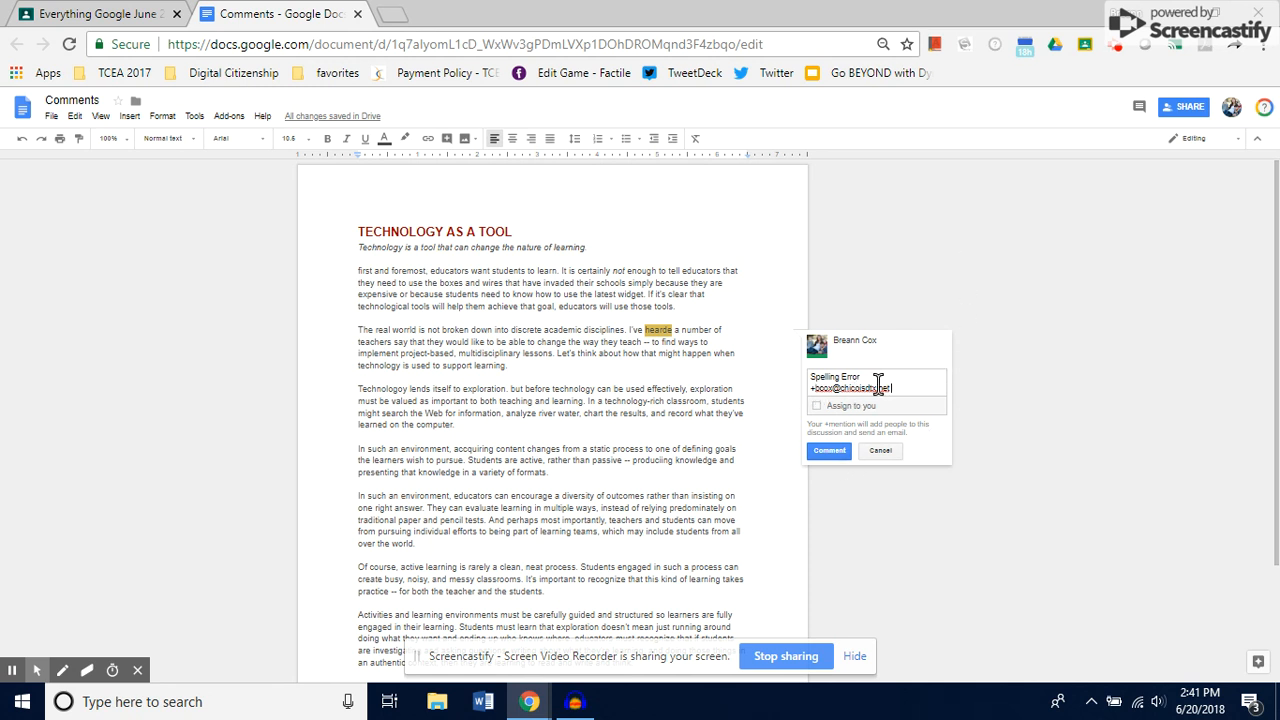
{"action": "left_click", "coordinate": [836, 452]}
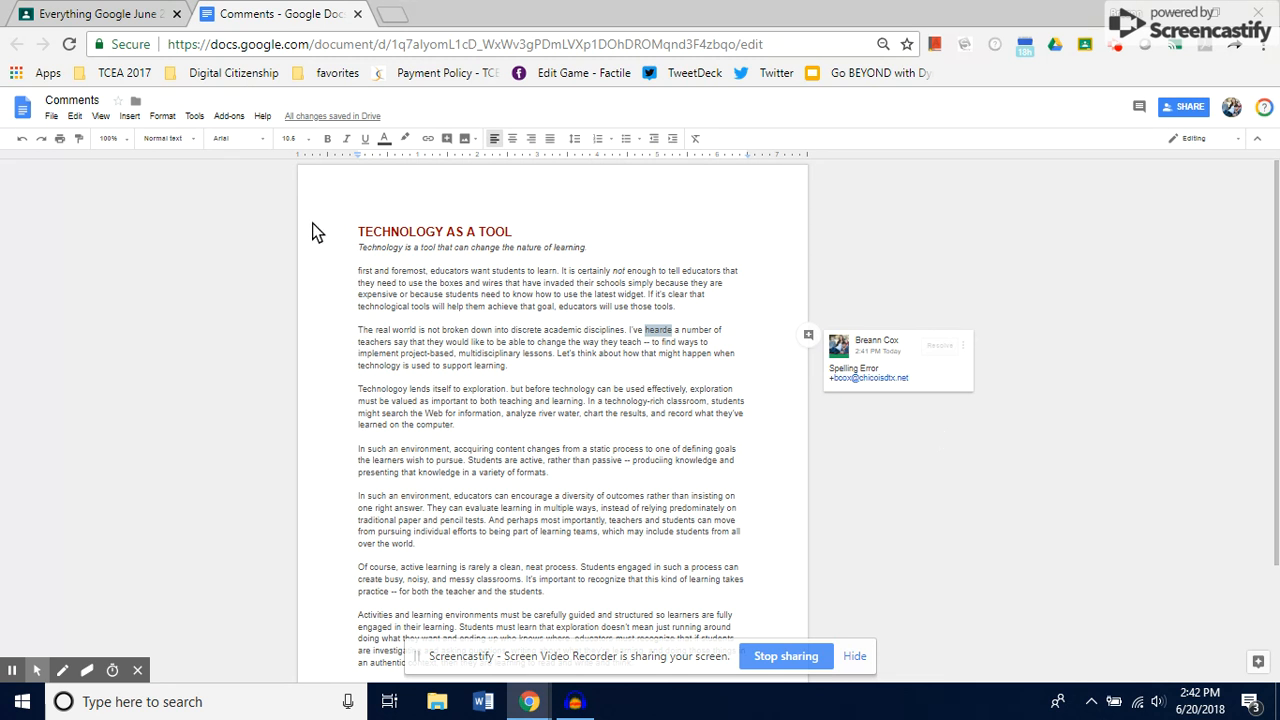
Open the add-ons gallery and browse through the available add-ons.
{"action": "left_click", "coordinate": [229, 117]}
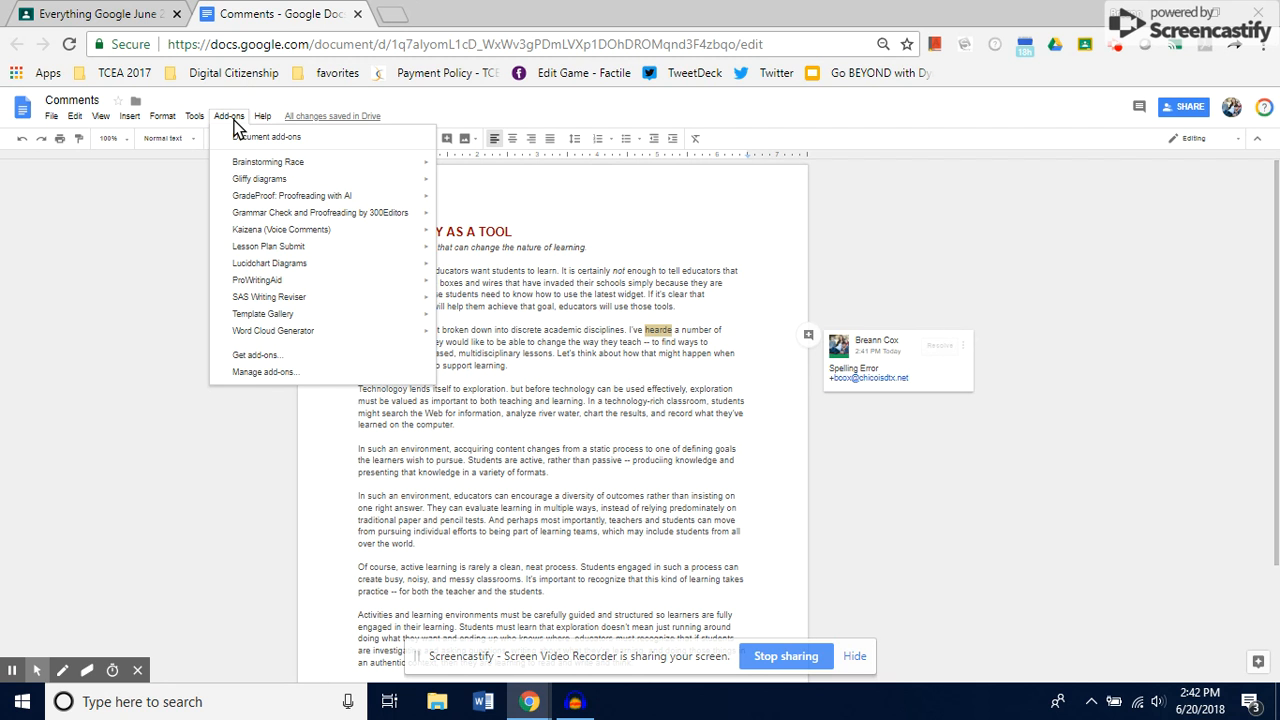
{"action": "mouse_move", "coordinate": [300, 199]}
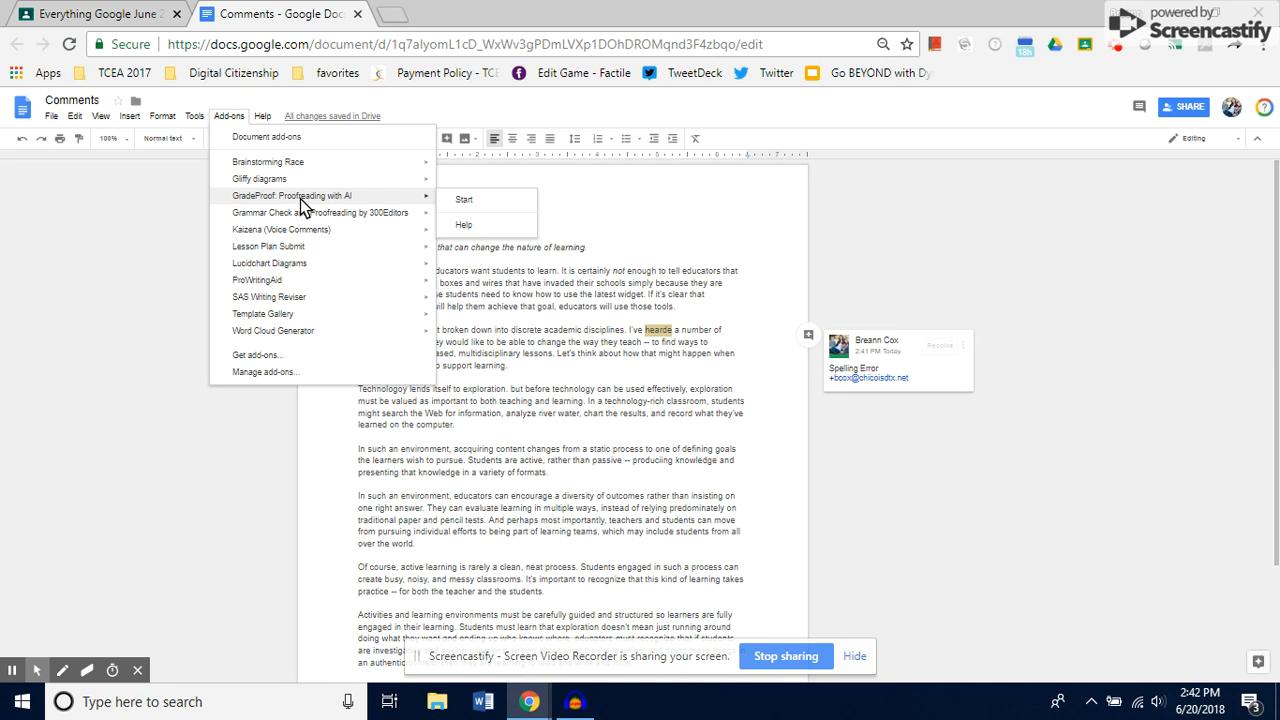
{"action": "left_click", "coordinate": [256, 356]}
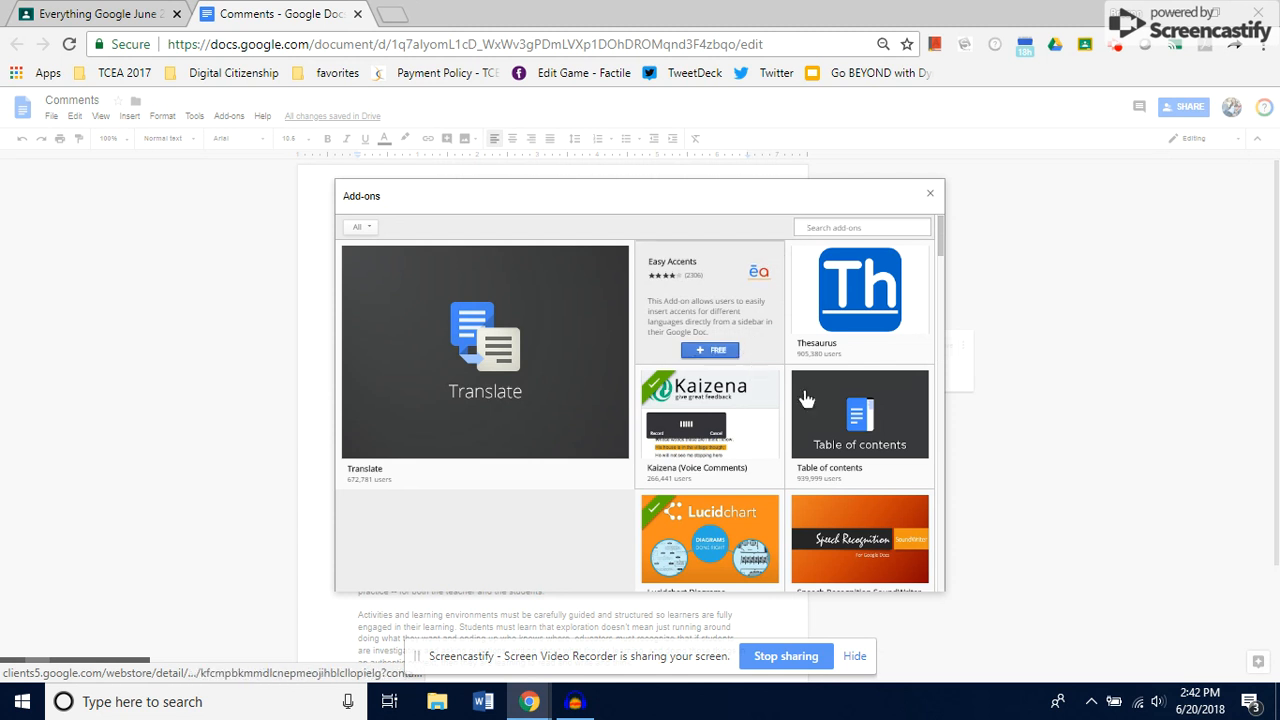
{"action": "scroll", "coordinate": [729, 472], "scroll_direction": "down", "scroll_amount": 1}
{"action": "scroll", "coordinate": [727, 468], "scroll_direction": "down", "scroll_amount": 5}
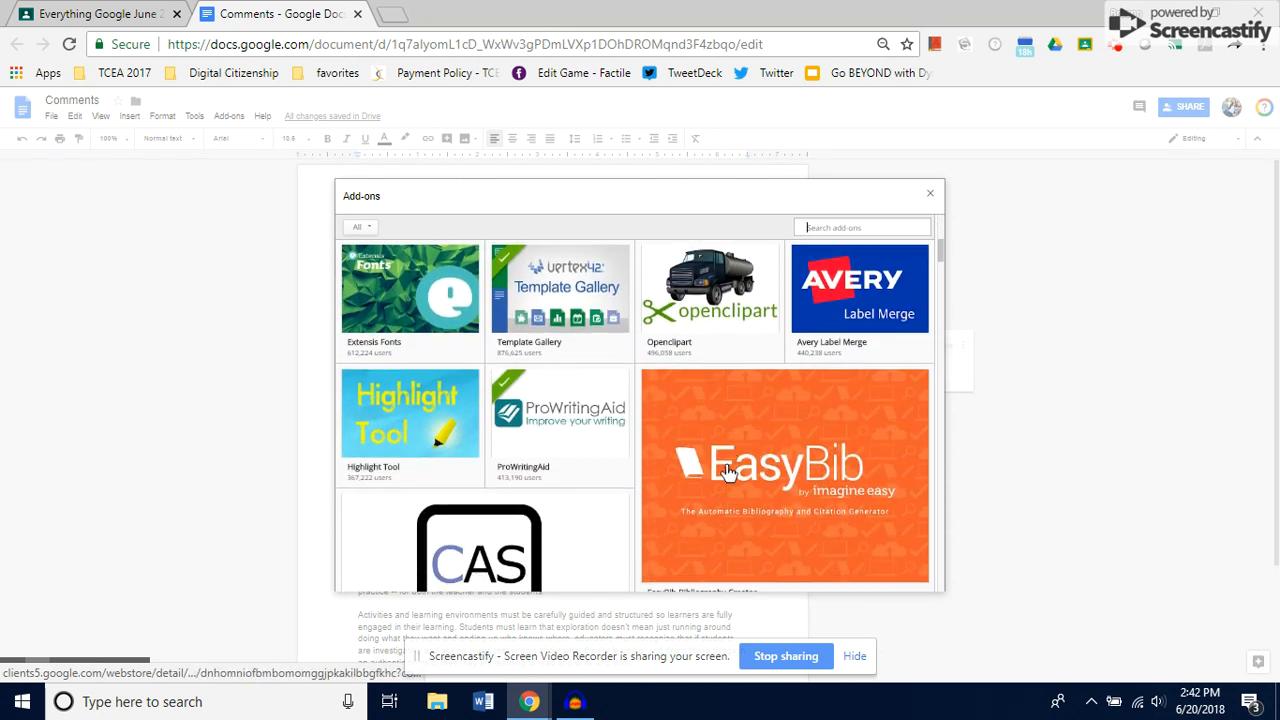
{"action": "scroll", "coordinate": [727, 466], "scroll_direction": "down", "scroll_amount": 5}
{"action": "scroll", "coordinate": [729, 472], "scroll_direction": "down", "scroll_amount": 3}
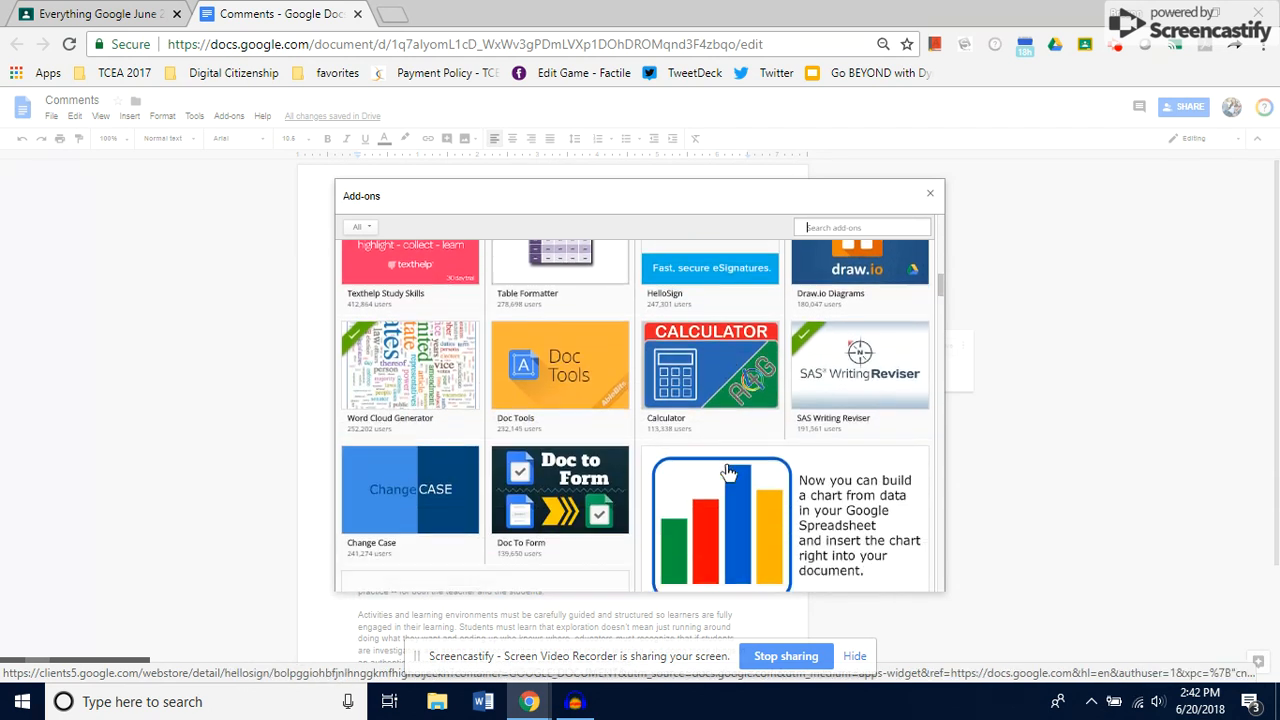
{"action": "scroll", "coordinate": [729, 472], "scroll_direction": "down", "scroll_amount": 3}
{"action": "scroll", "coordinate": [729, 472], "scroll_direction": "down", "scroll_amount": 3}
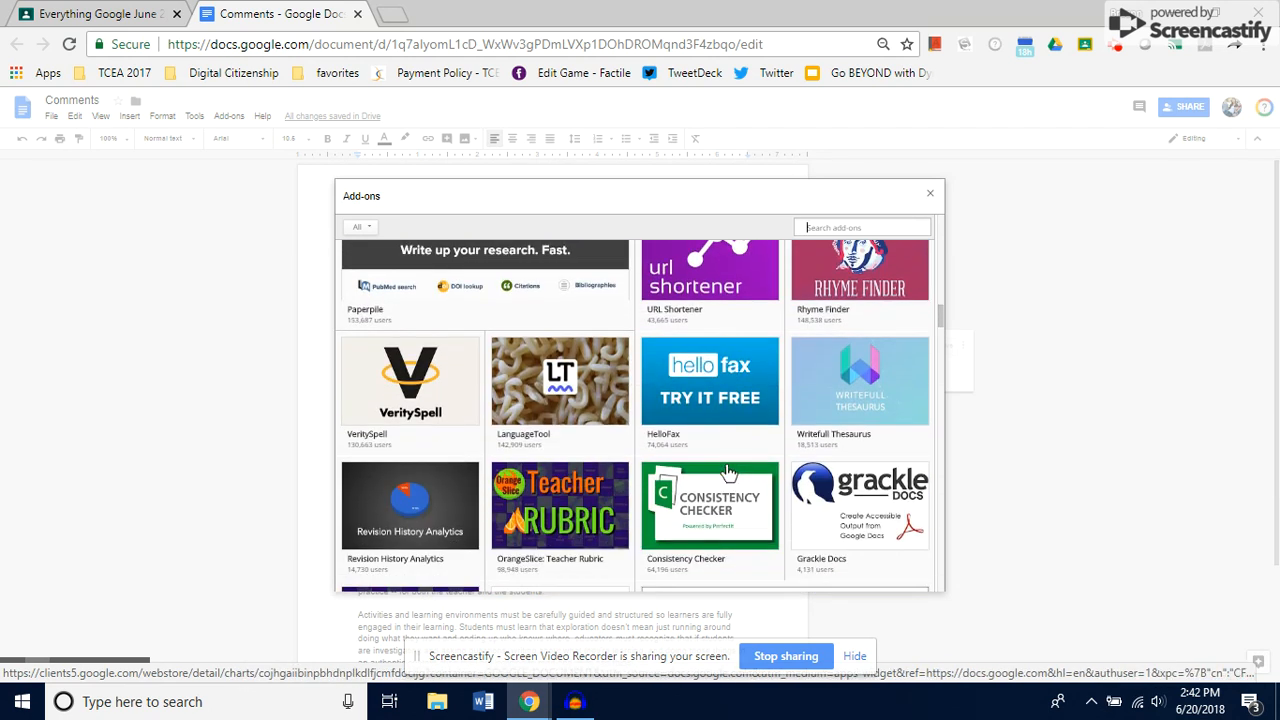
{"action": "scroll", "coordinate": [729, 472], "scroll_direction": "down", "scroll_amount": 4}
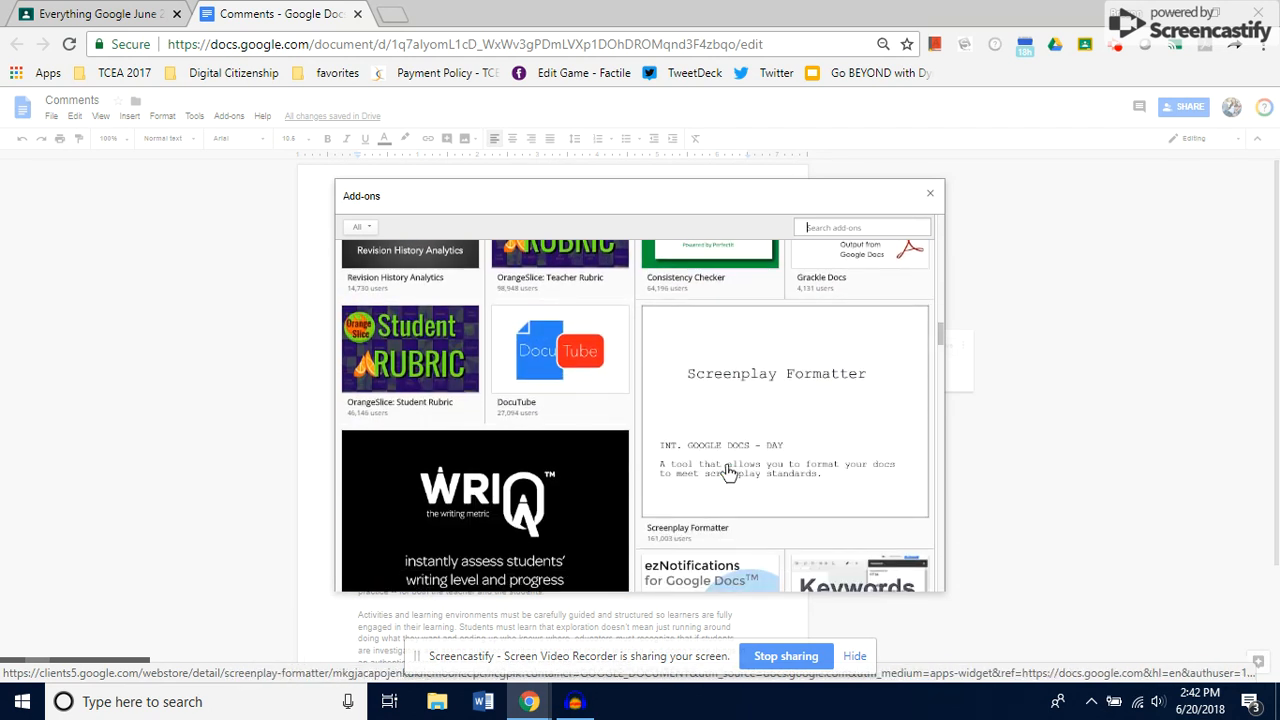
{"action": "scroll", "coordinate": [726, 464], "scroll_direction": "up", "scroll_amount": 8}
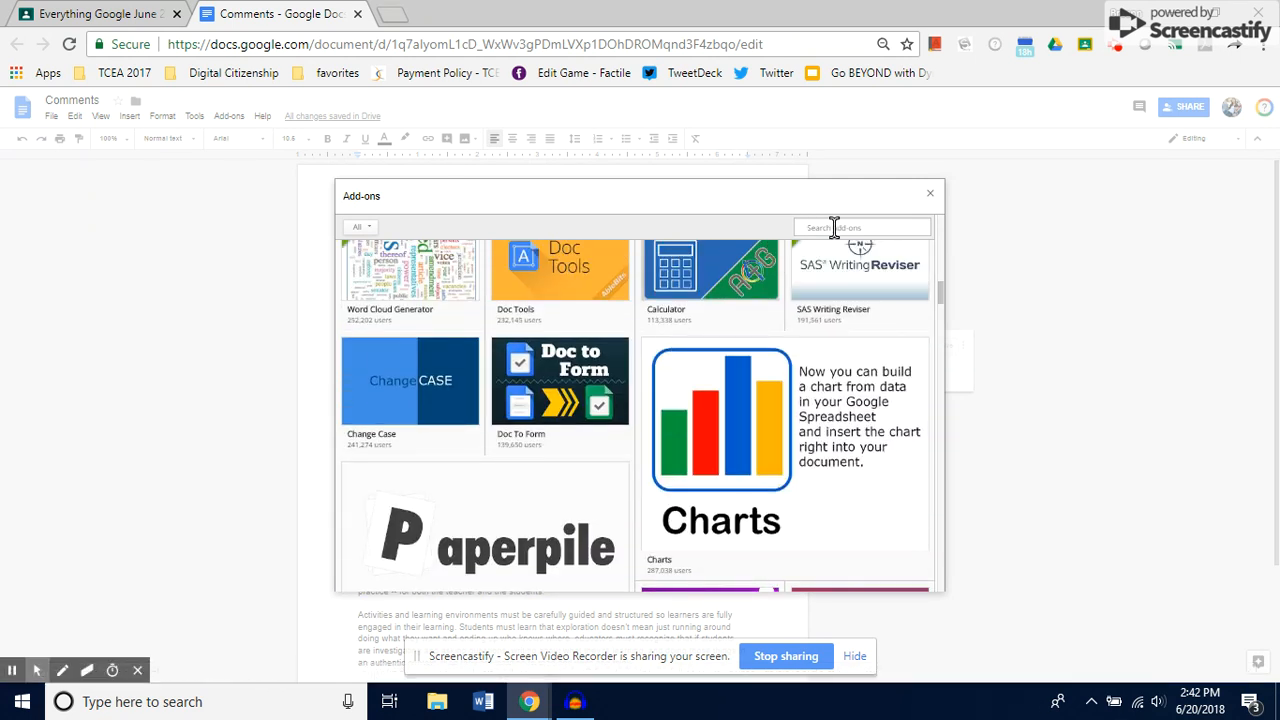
Search the add-ons gallery for grade, look through the results, and close the gallery.
{"action": "type", "text": "grade"}
{"action": "key", "text": "Return"}
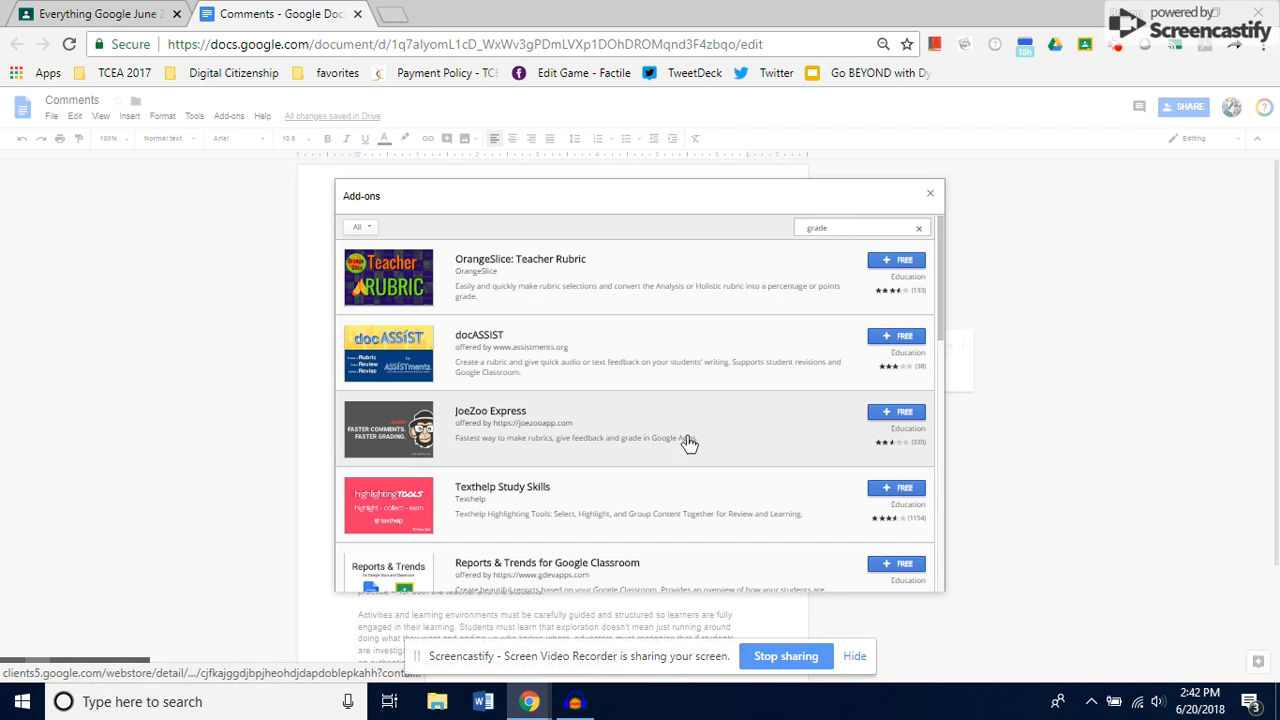
{"action": "scroll", "coordinate": [686, 443], "scroll_direction": "down", "scroll_amount": 3}
{"action": "scroll", "coordinate": [689, 443], "scroll_direction": "down", "scroll_amount": 5}
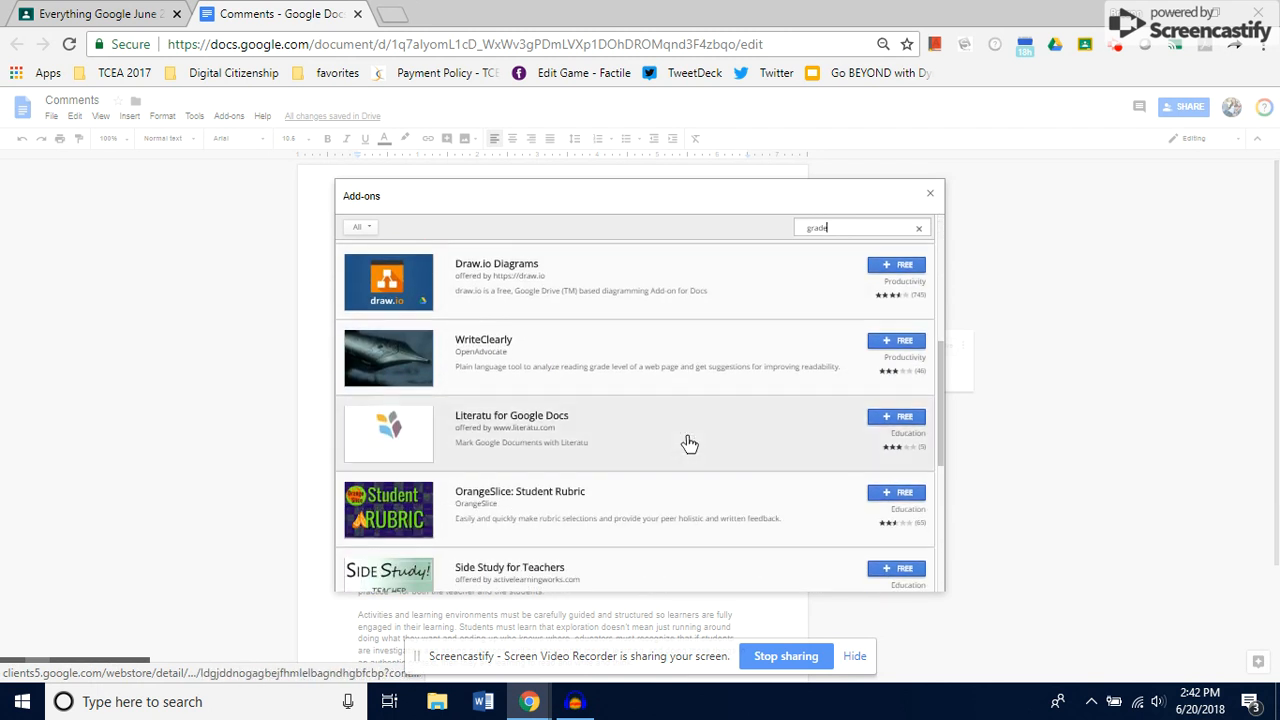
{"action": "scroll", "coordinate": [689, 443], "scroll_direction": "down", "scroll_amount": 3}
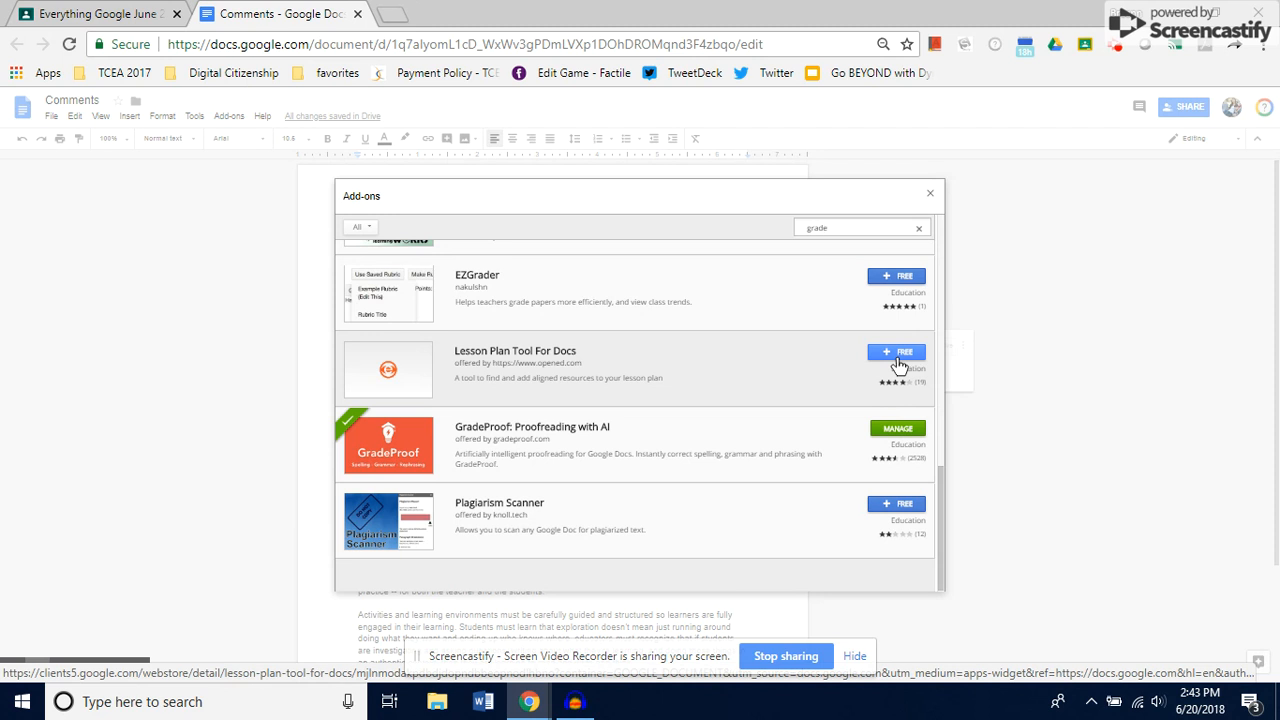
{"action": "left_click", "coordinate": [929, 195]}
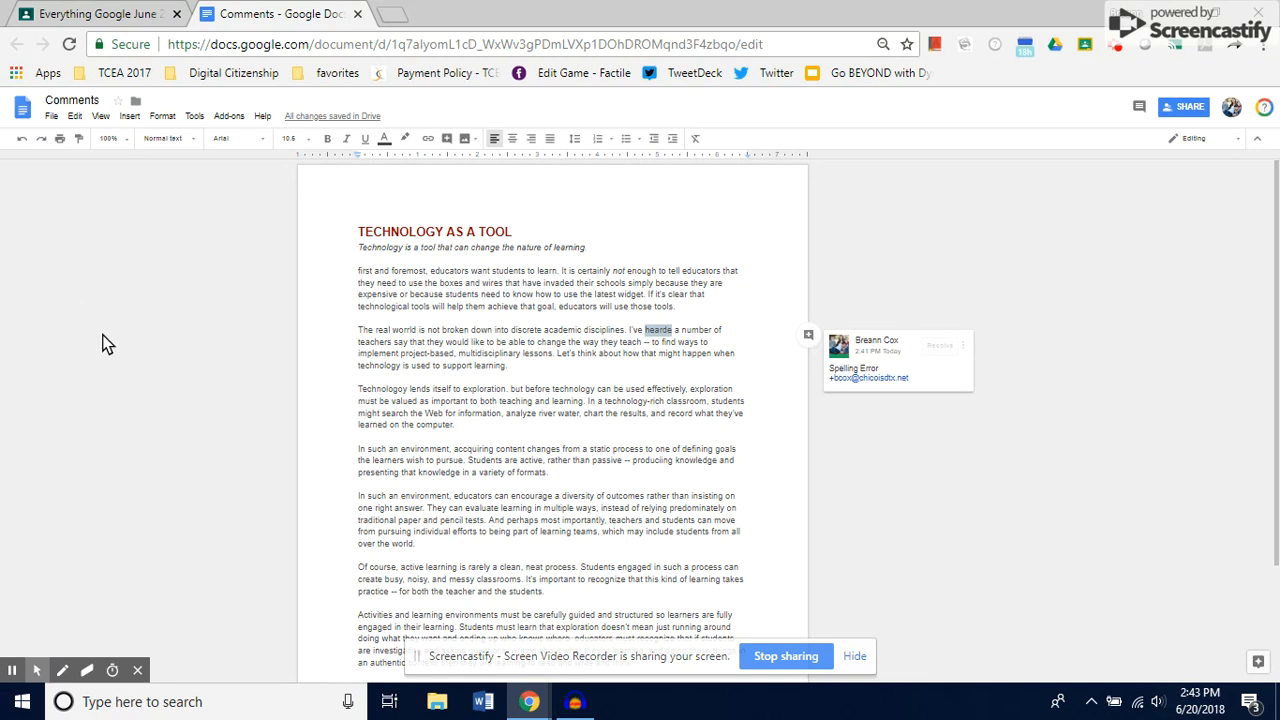
Start the GradeProof: Proofreading with AI add-on.
{"action": "left_click", "coordinate": [228, 117]}
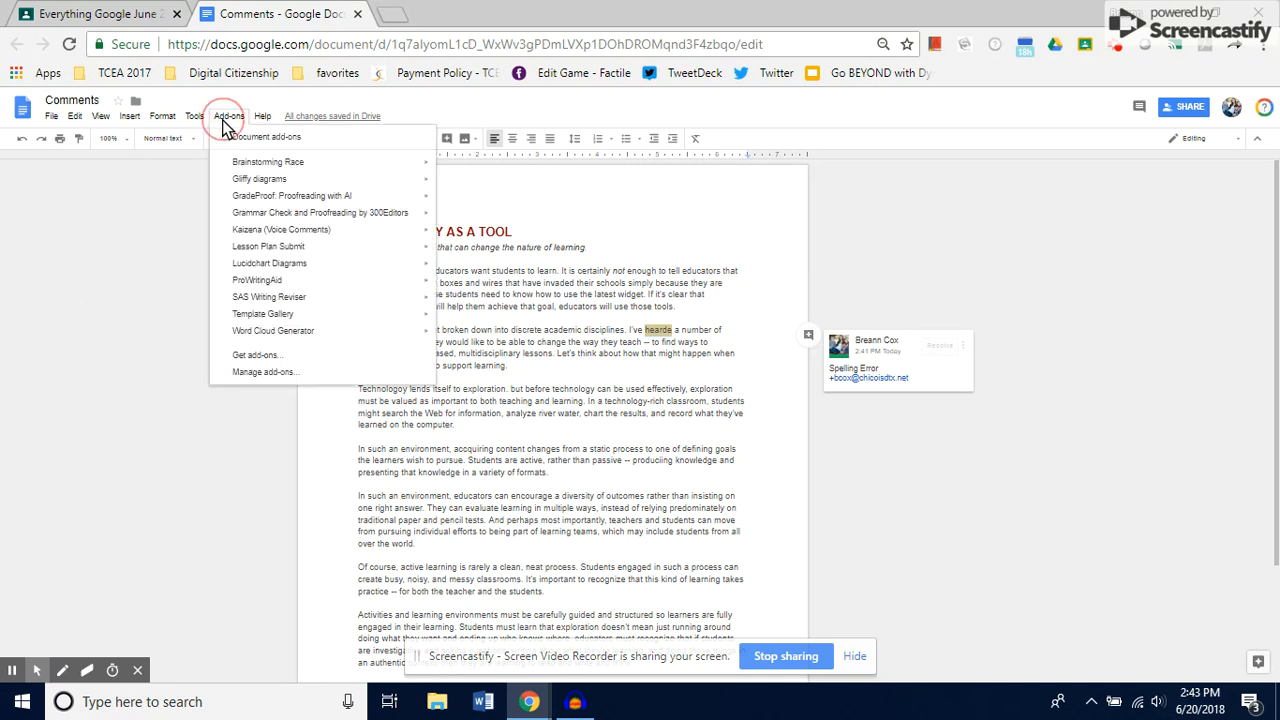
{"action": "mouse_move", "coordinate": [287, 194]}
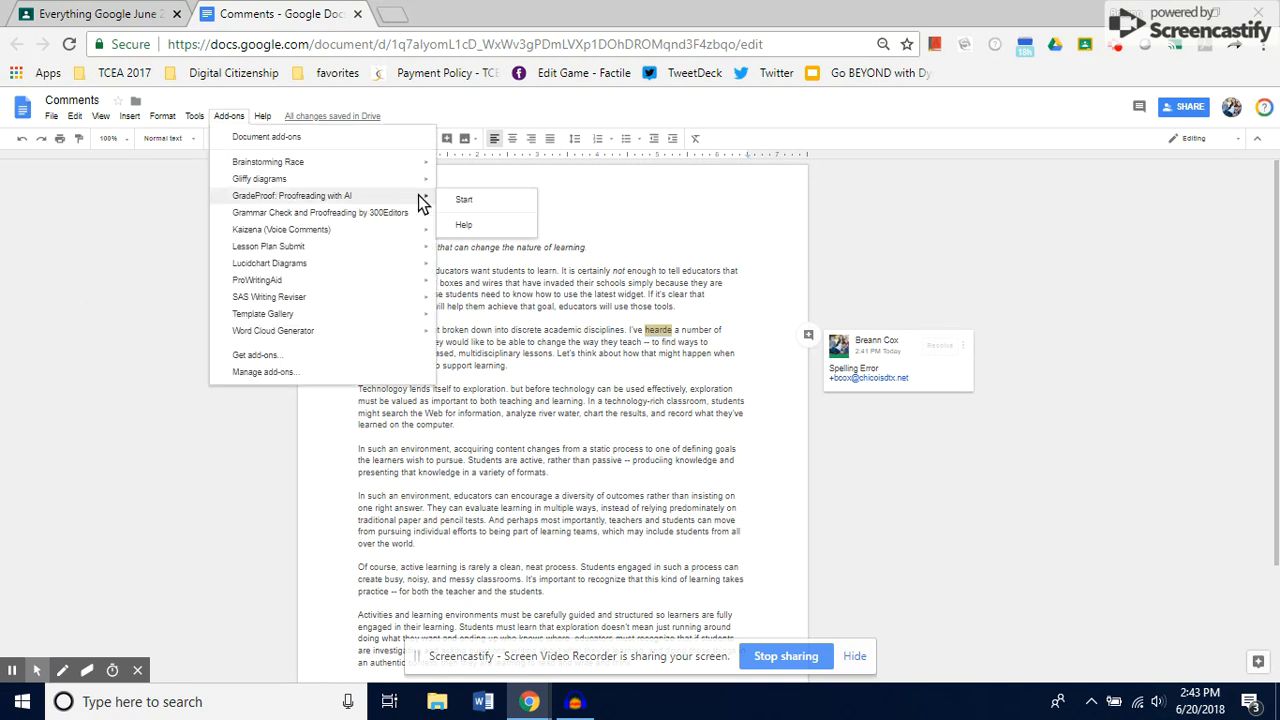
{"action": "left_click", "coordinate": [466, 200]}
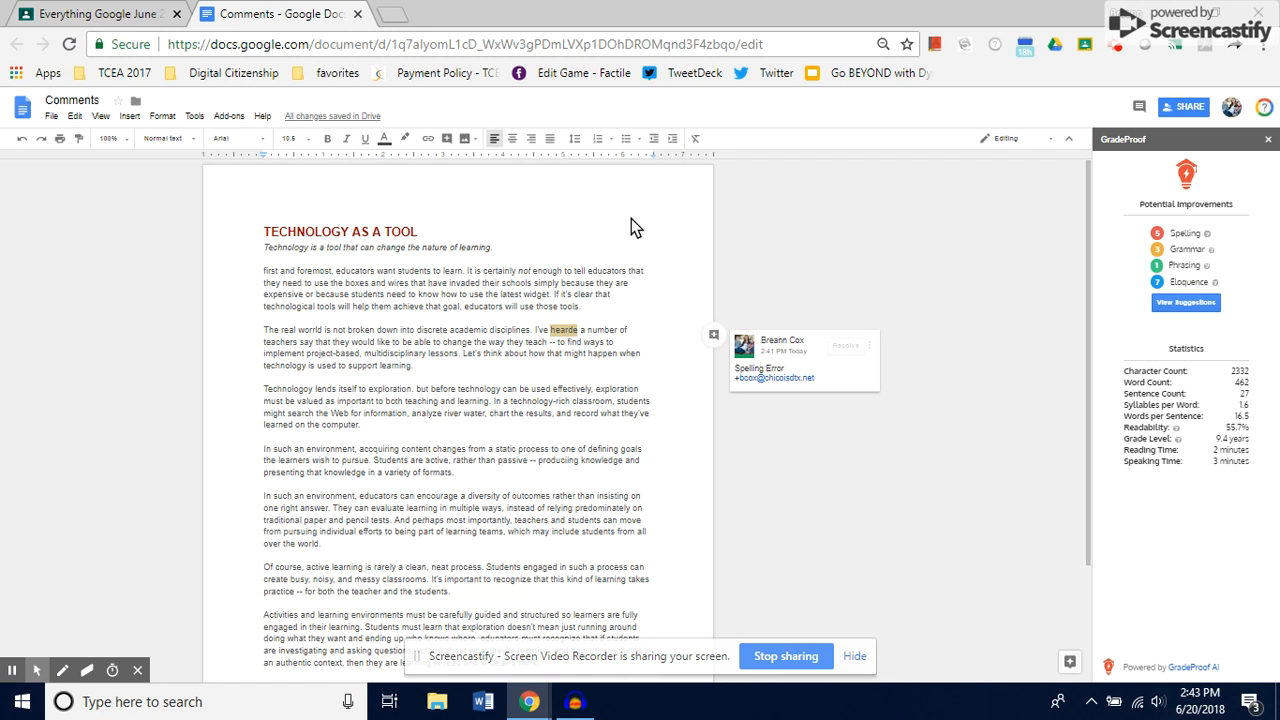
Review GradeProof's suggestions in its editor, then cancel the editor and close the GradeProof sidebar.
{"action": "mouse_move", "coordinate": [1200, 234]}
{"action": "left_click", "coordinate": [1196, 305]}
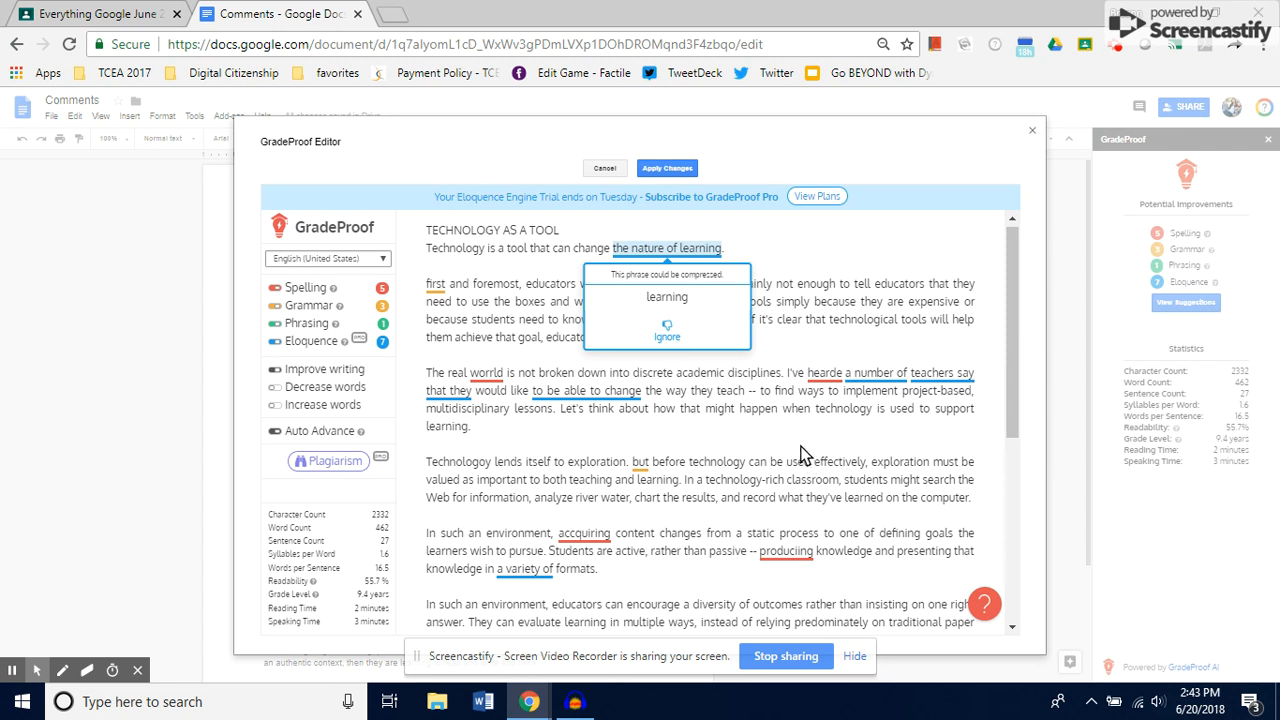
{"action": "left_click", "coordinate": [791, 302]}
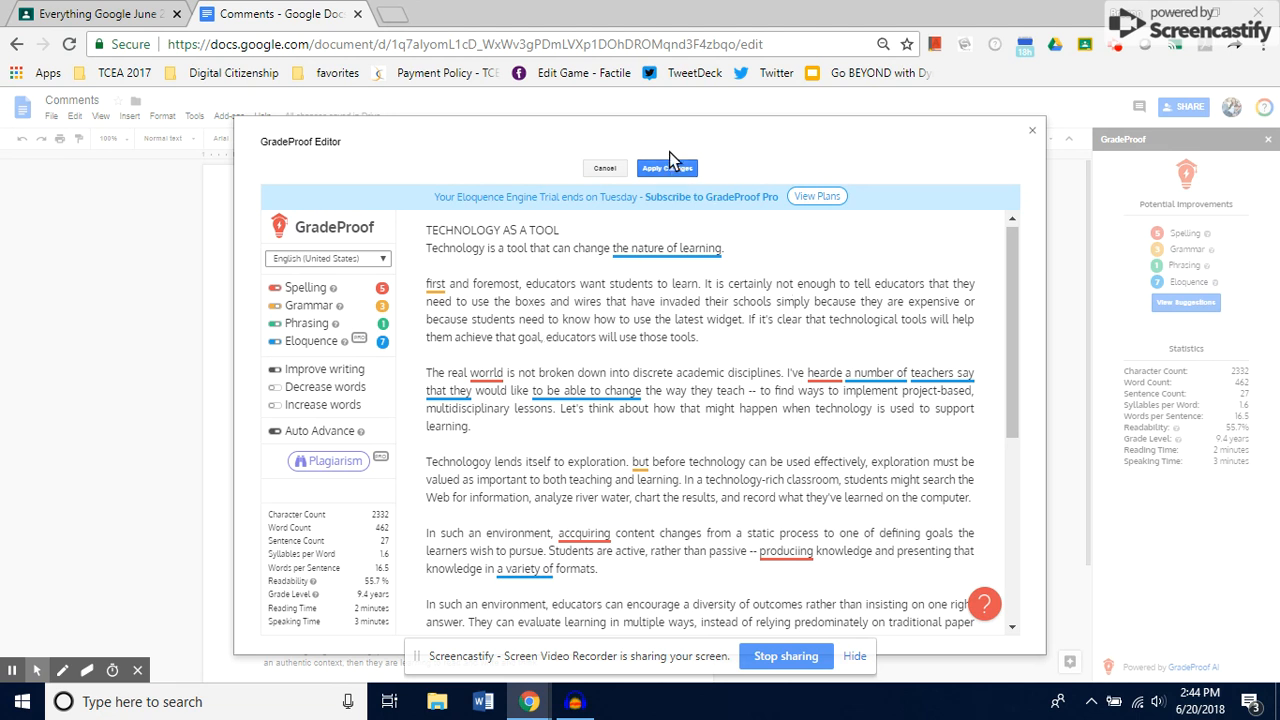
{"action": "left_click", "coordinate": [606, 169]}
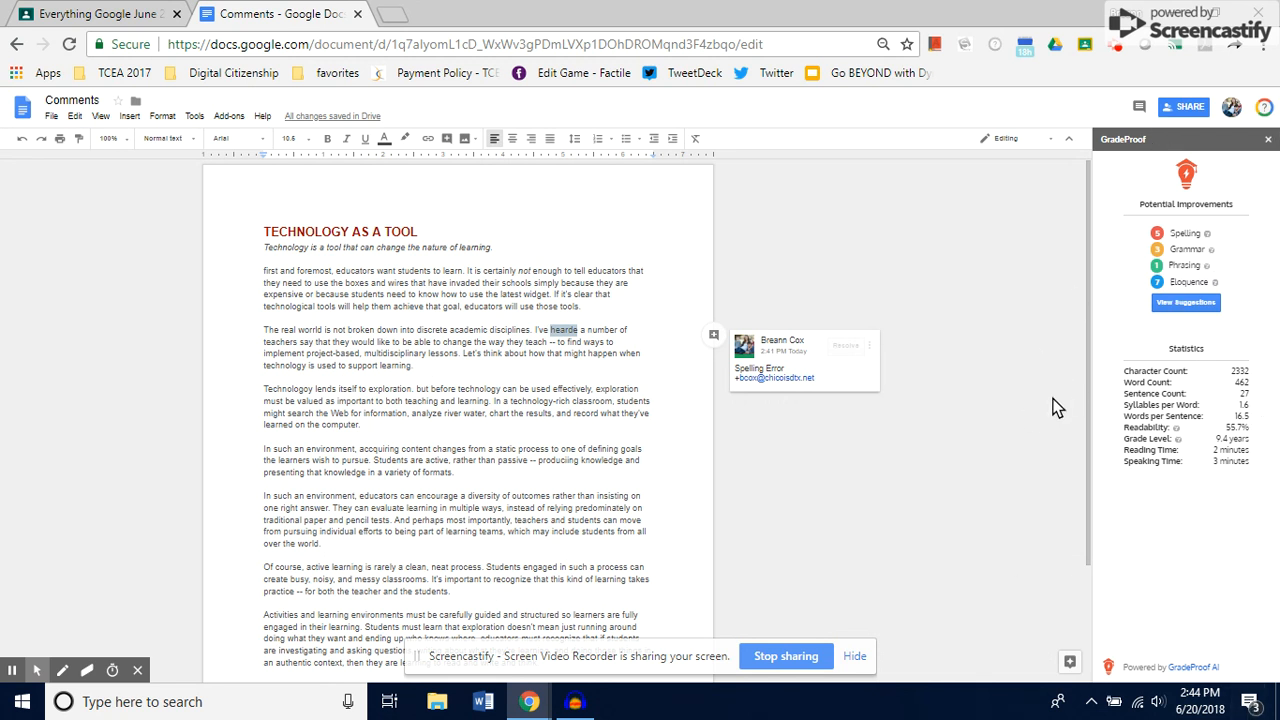
{"action": "left_click", "coordinate": [1267, 142]}
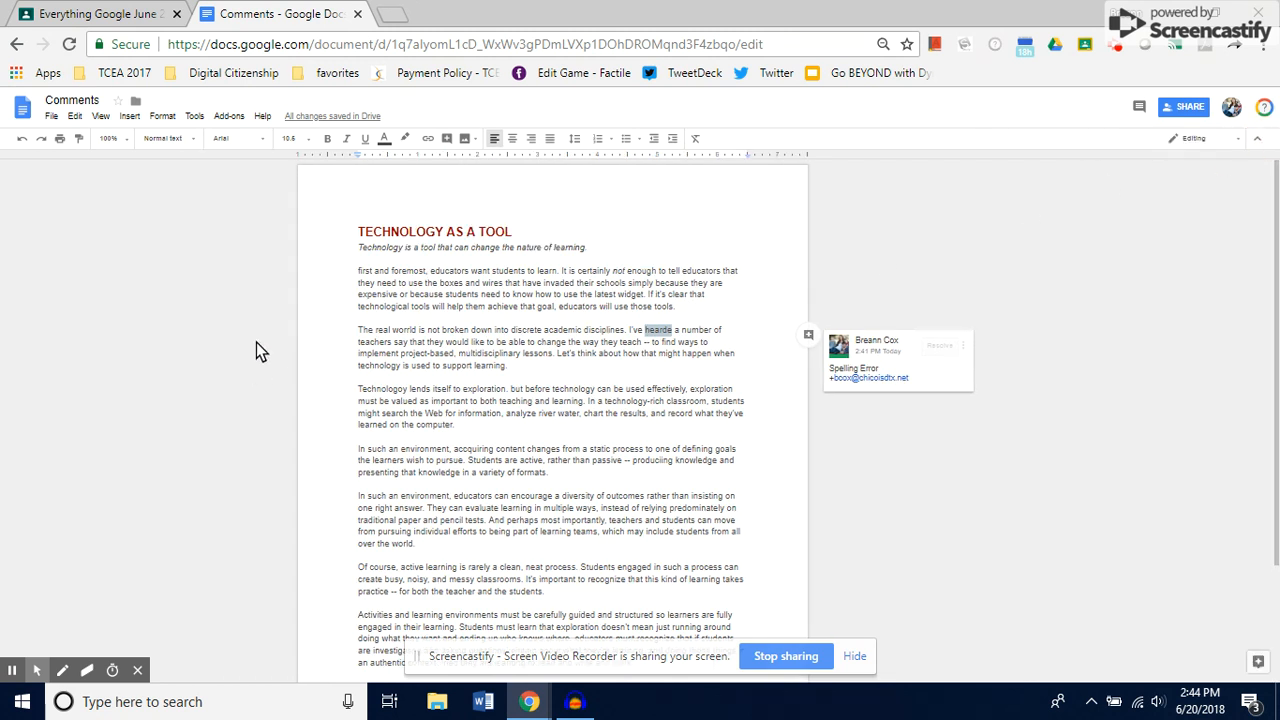
{"action": "left_click", "coordinate": [229, 116]}
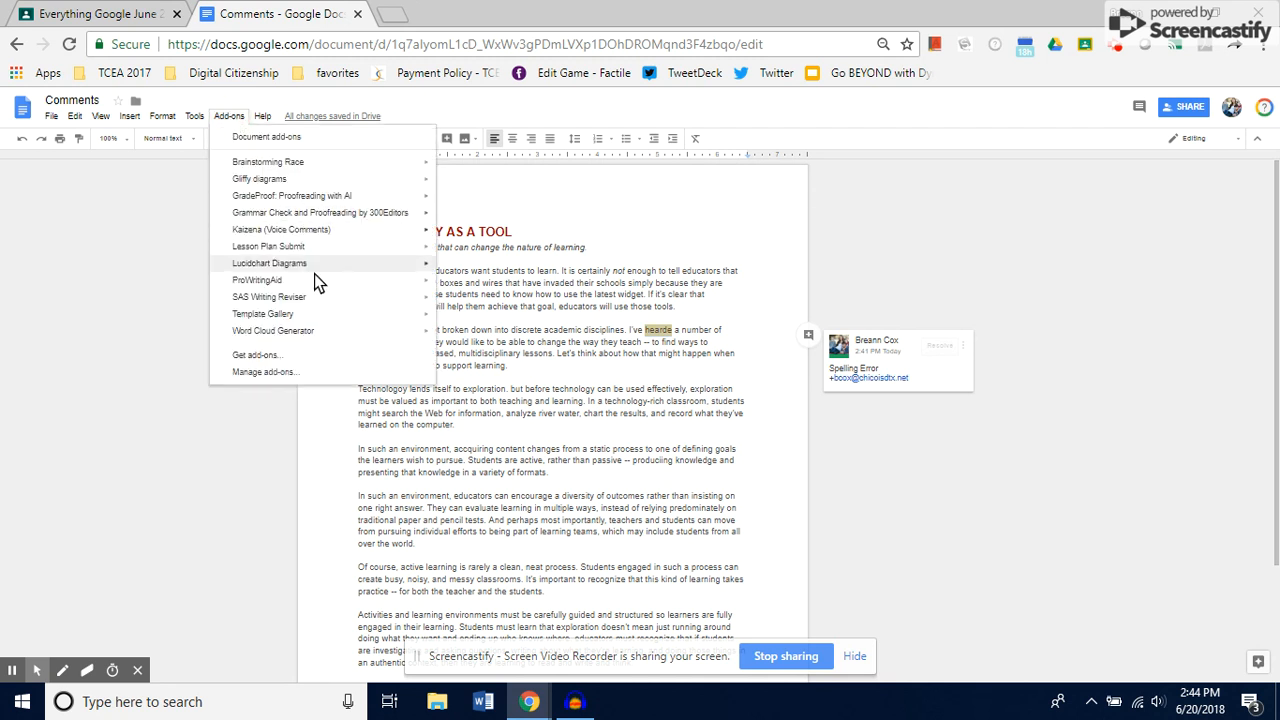
{"action": "mouse_move", "coordinate": [315, 334]}
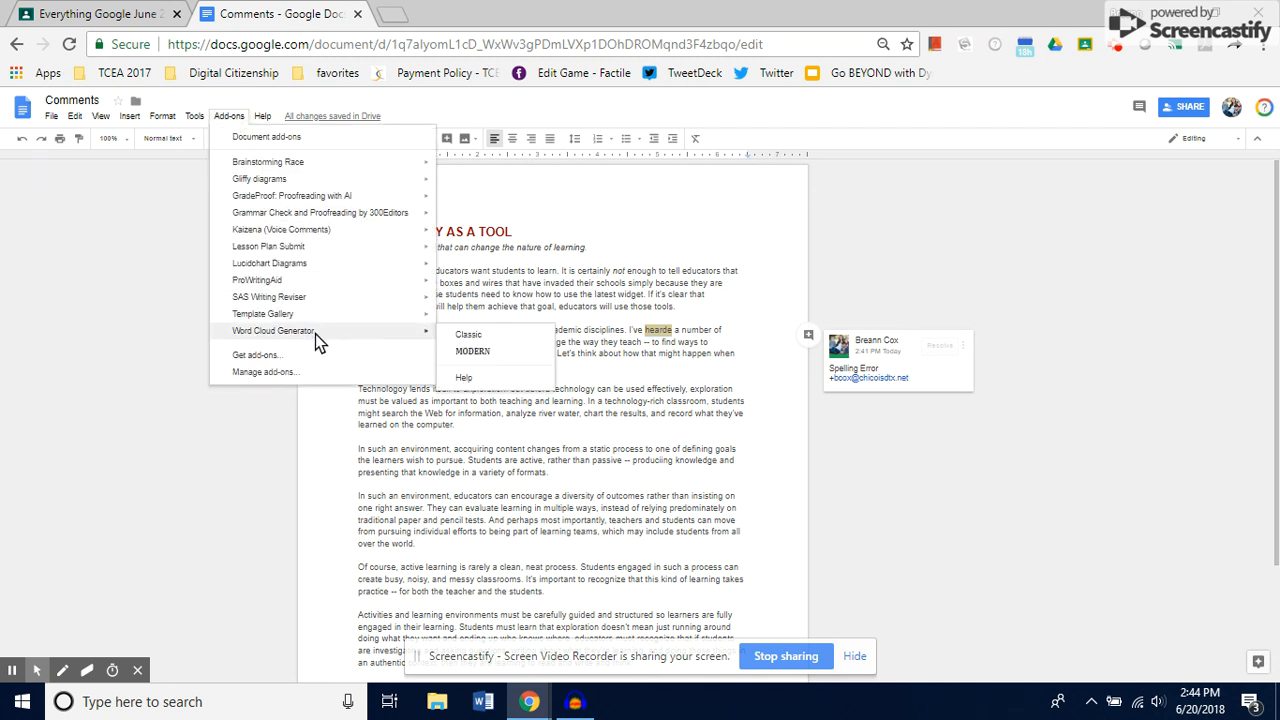
{"action": "left_click", "coordinate": [674, 230]}
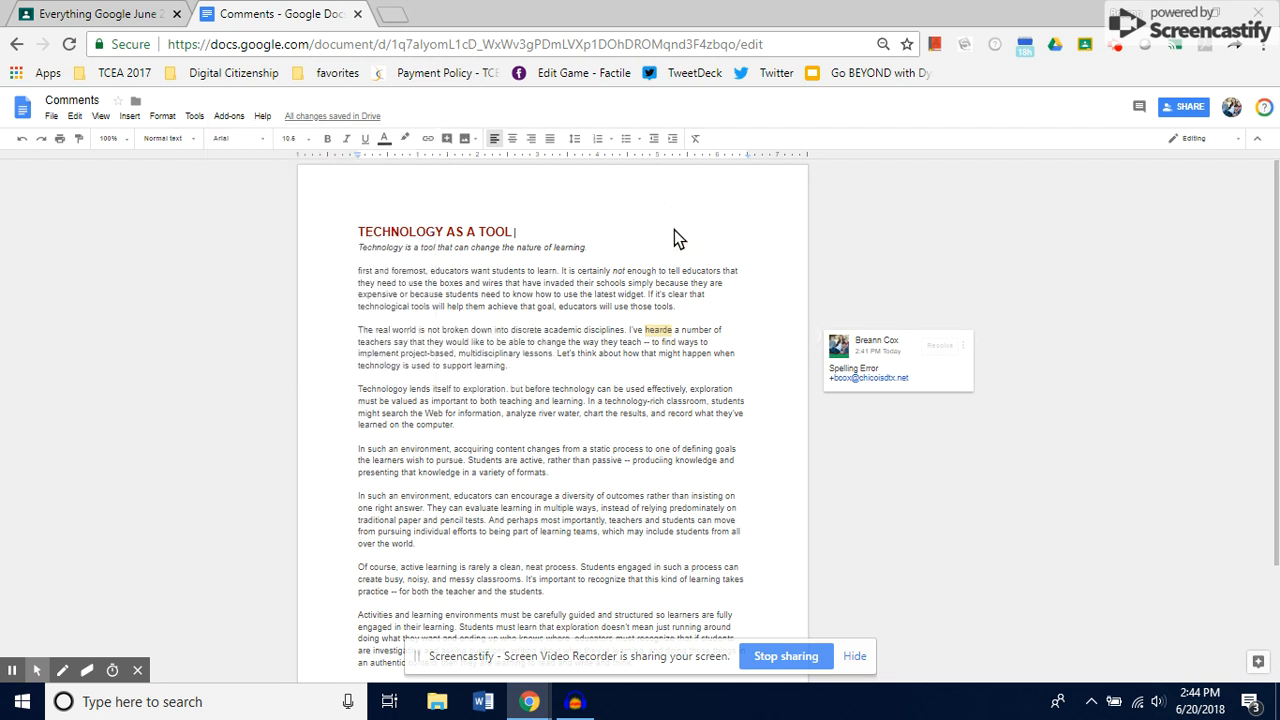